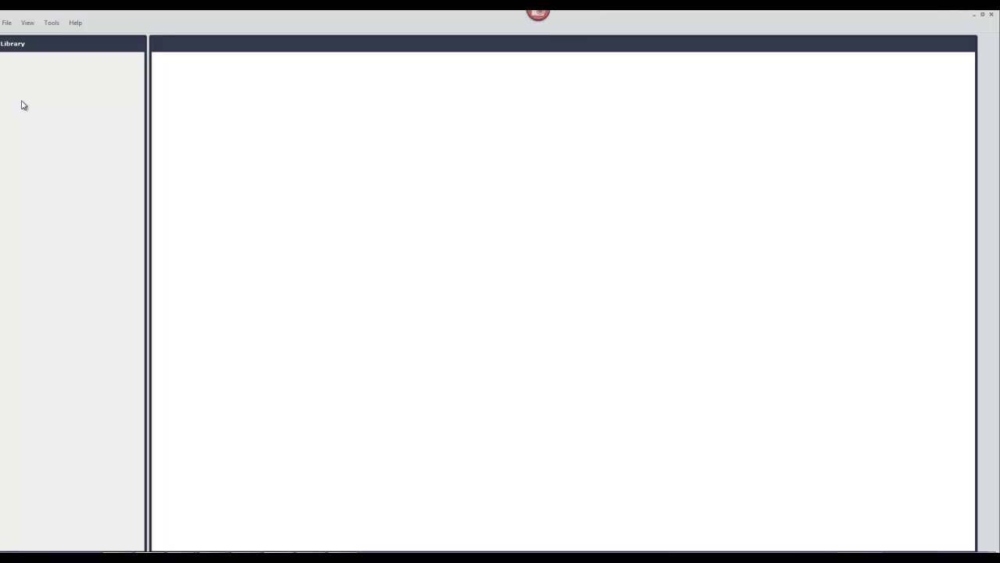
Log on to the FileHold server as sysadm and make "Print To FileHold" the system default printer.
click(6, 22)
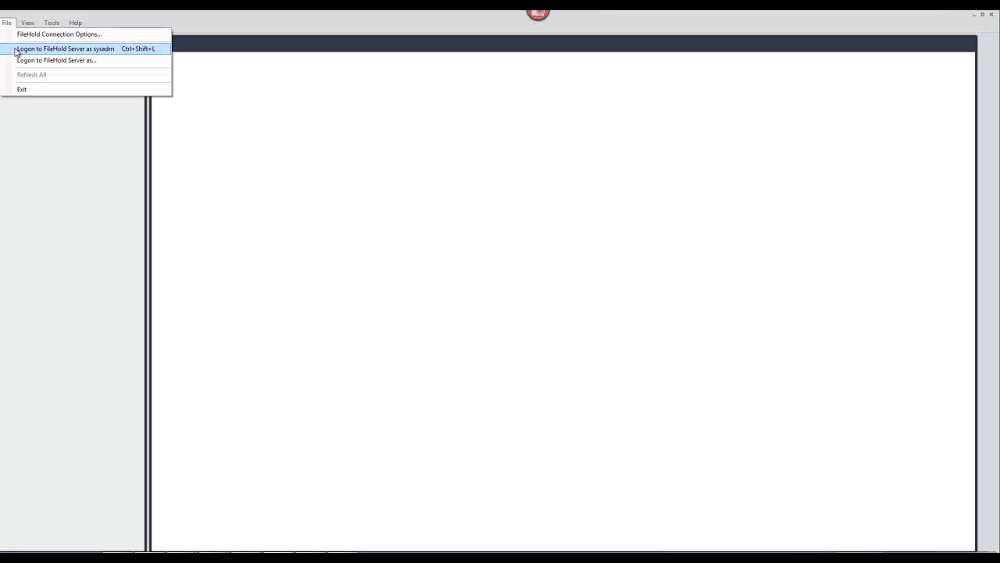
click(15, 49)
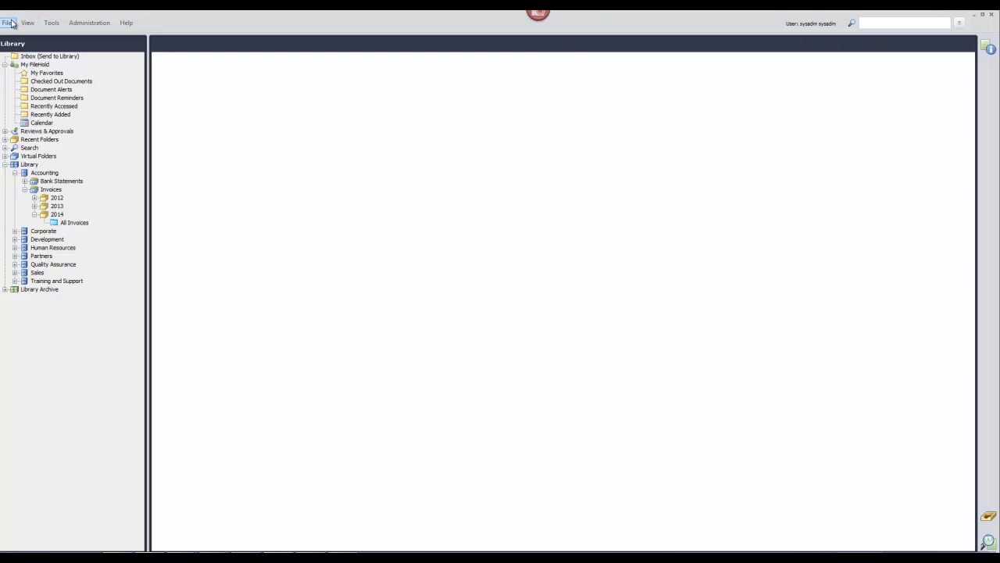
click(9, 23)
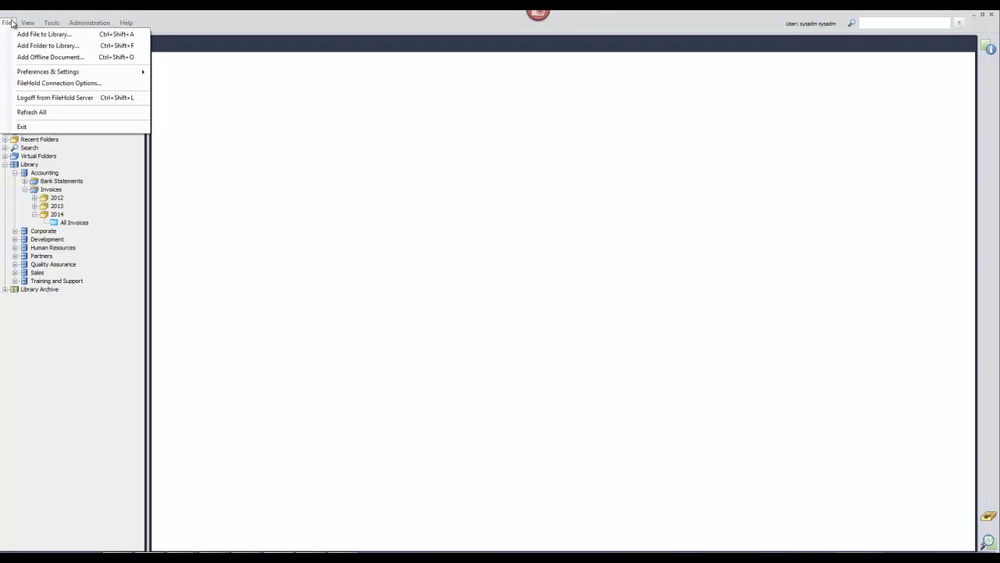
mouse_move(39, 71)
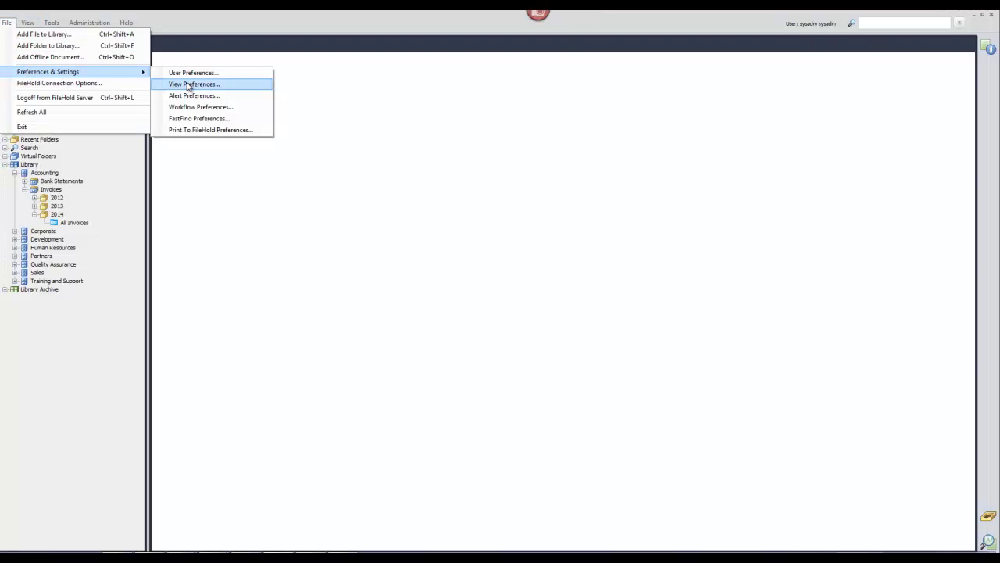
click(199, 132)
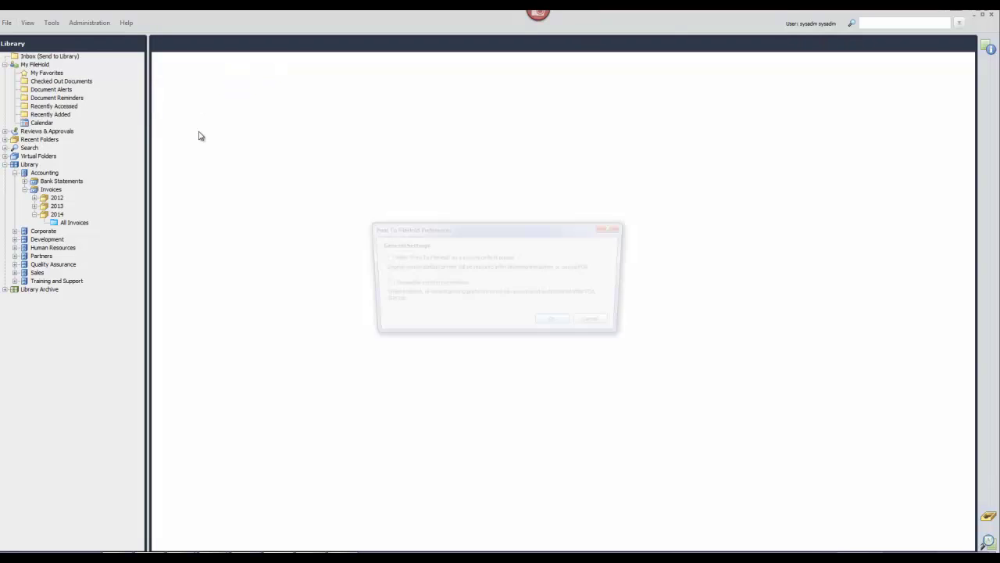
click(382, 258)
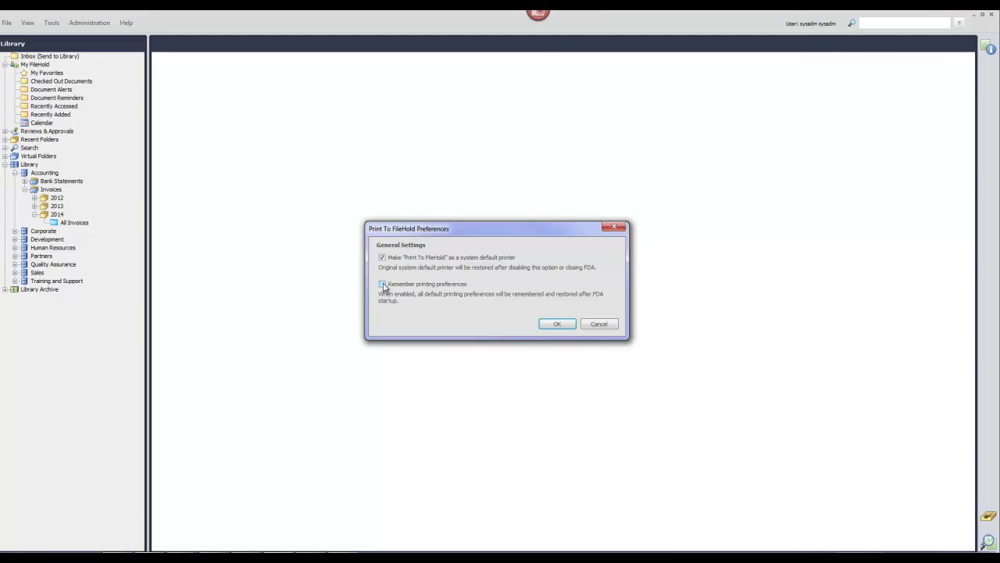
click(569, 329)
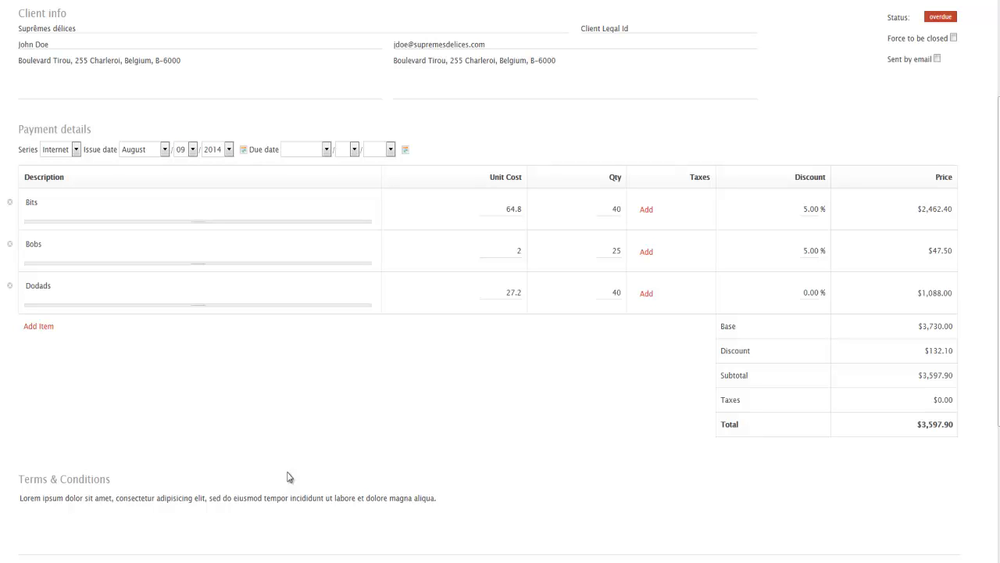
Start printing the invoice and choose Letter/ANSI A as the standard page size in the Print To FileHold properties.
scroll(359, 439, down, 3)
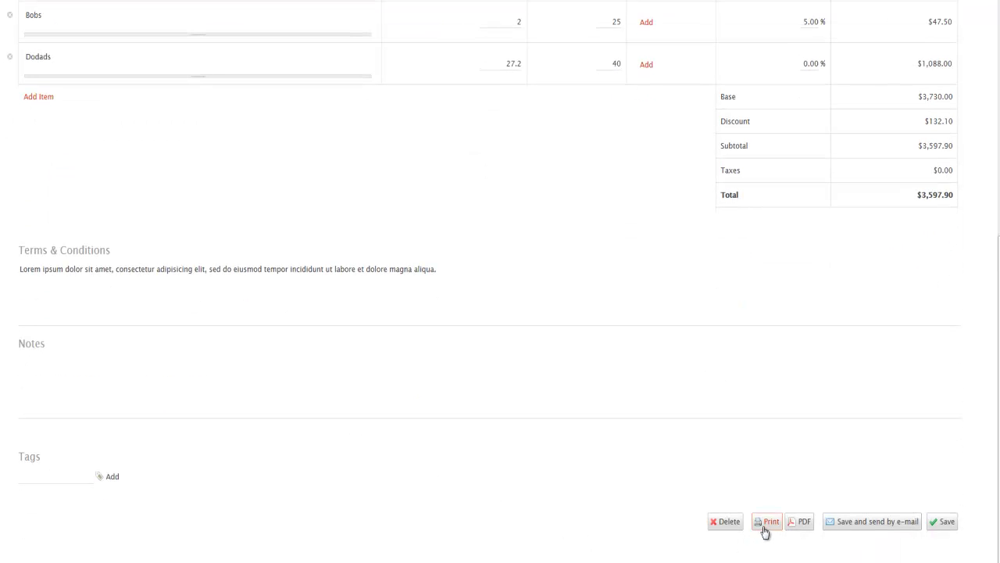
click(766, 521)
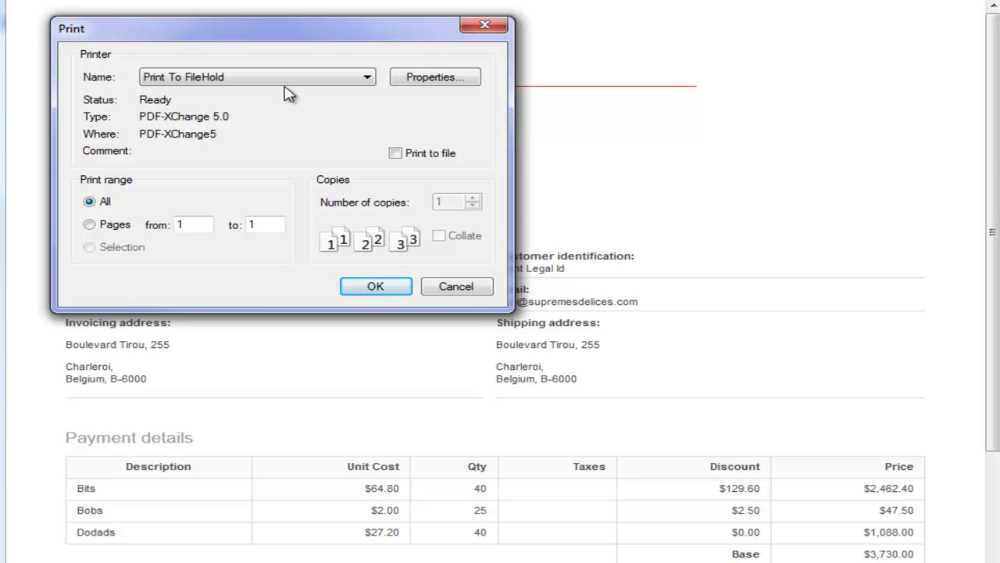
click(432, 81)
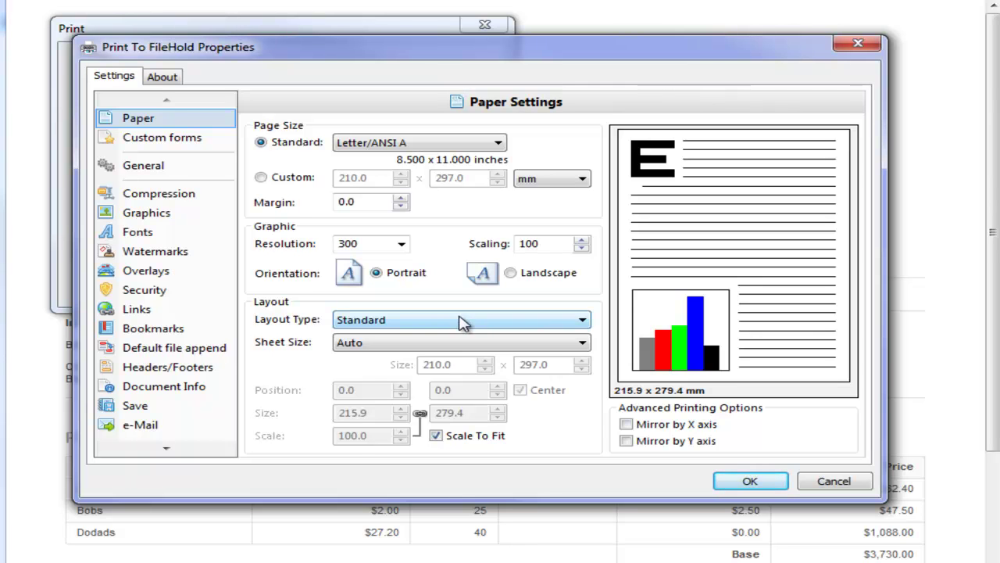
click(498, 145)
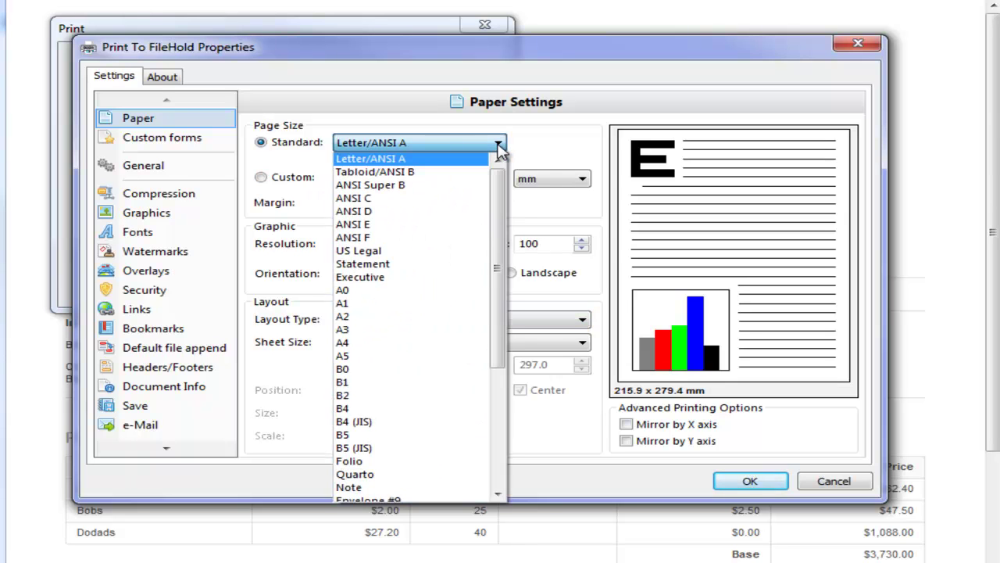
click(463, 160)
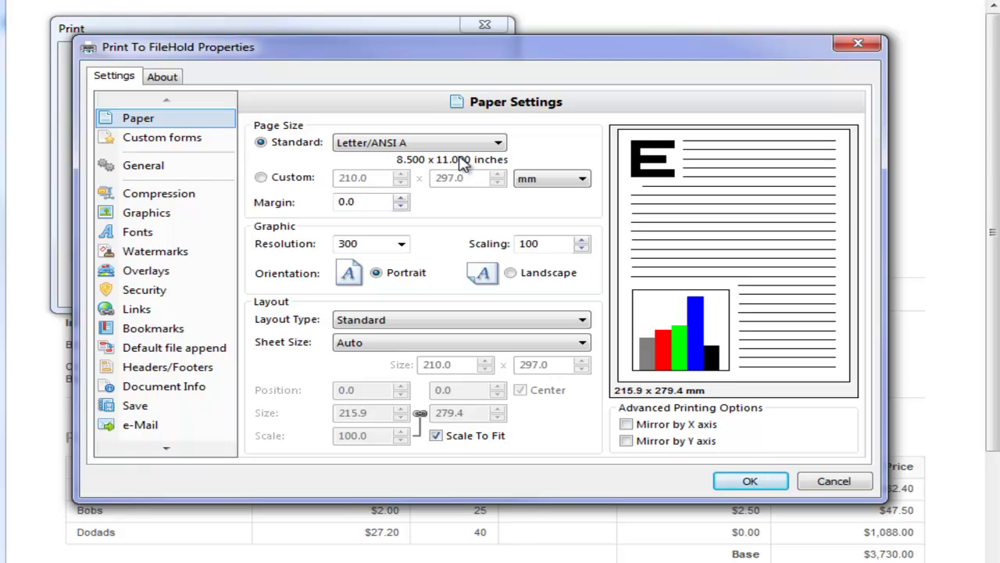
Review the printer's watermark, e-mail, font, overlay, security, link, header/footer and document info settings.
click(191, 257)
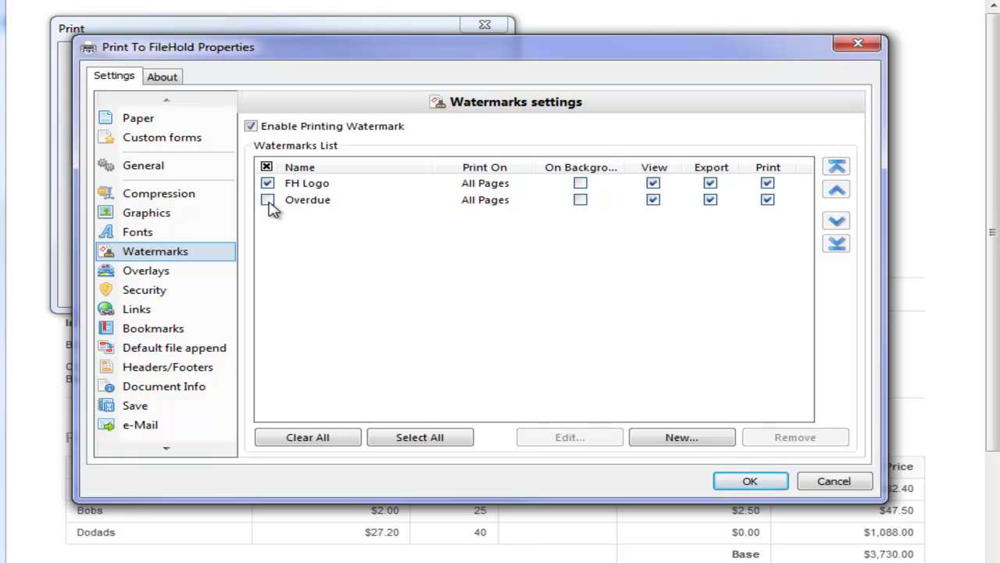
click(149, 424)
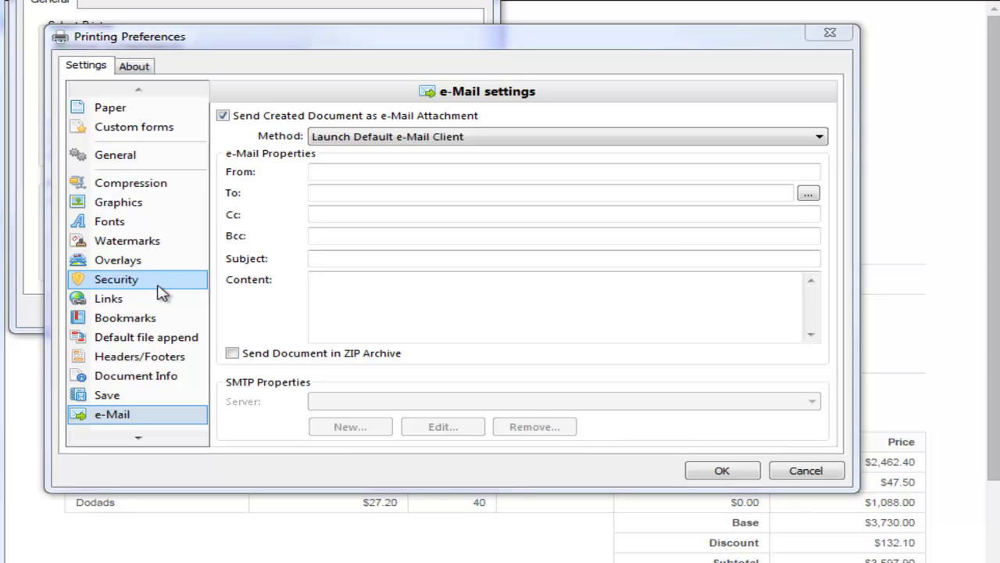
click(161, 225)
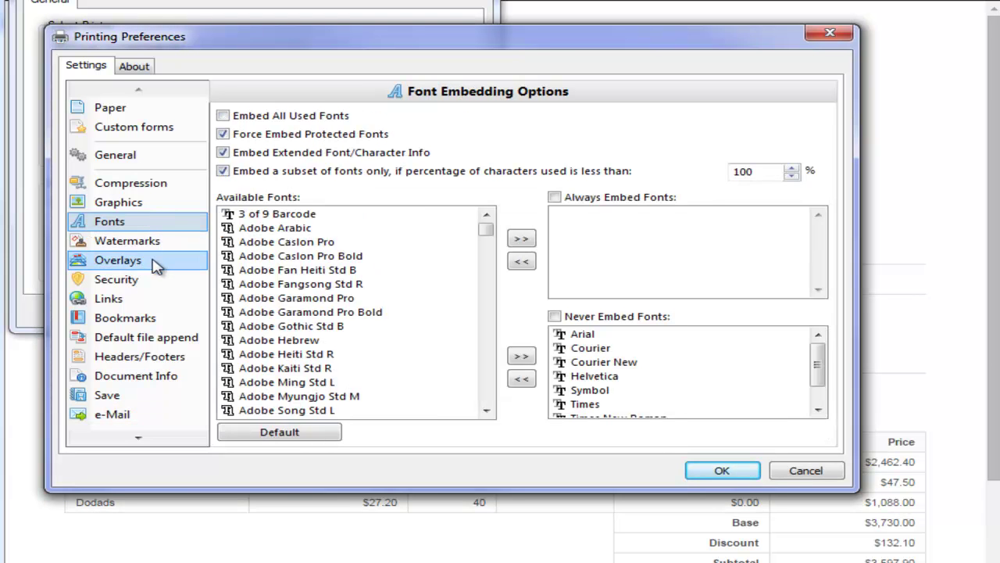
click(157, 267)
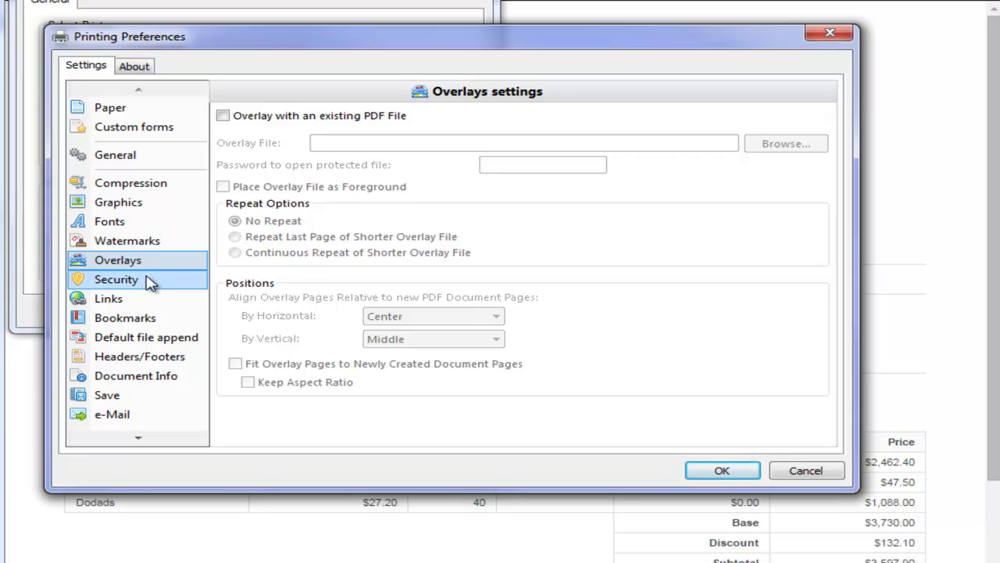
click(117, 280)
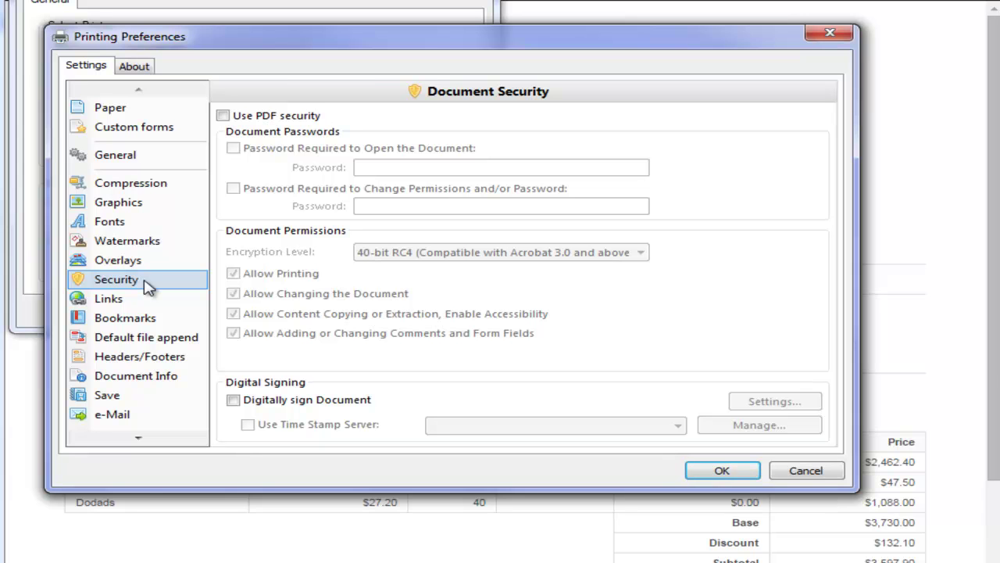
click(138, 300)
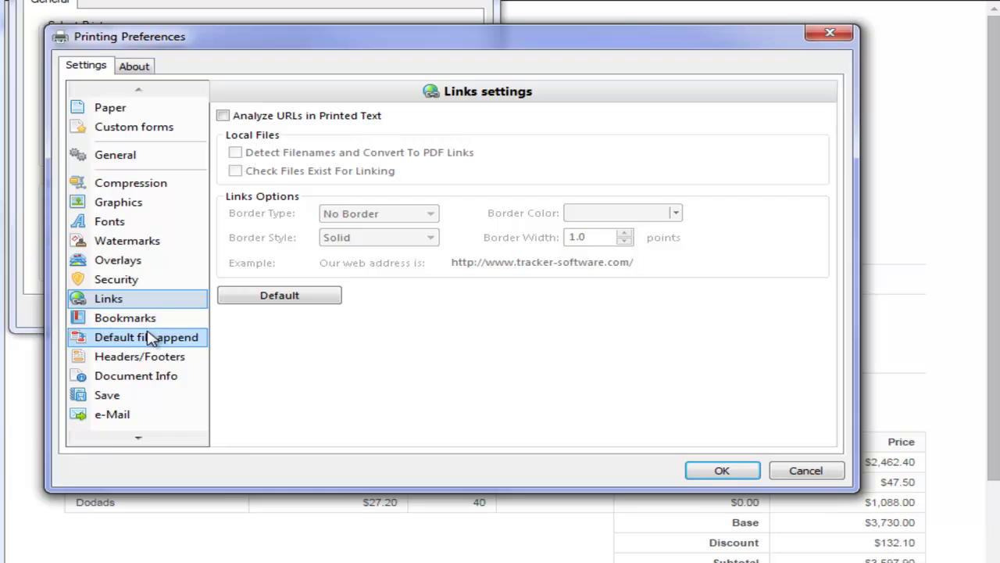
click(160, 359)
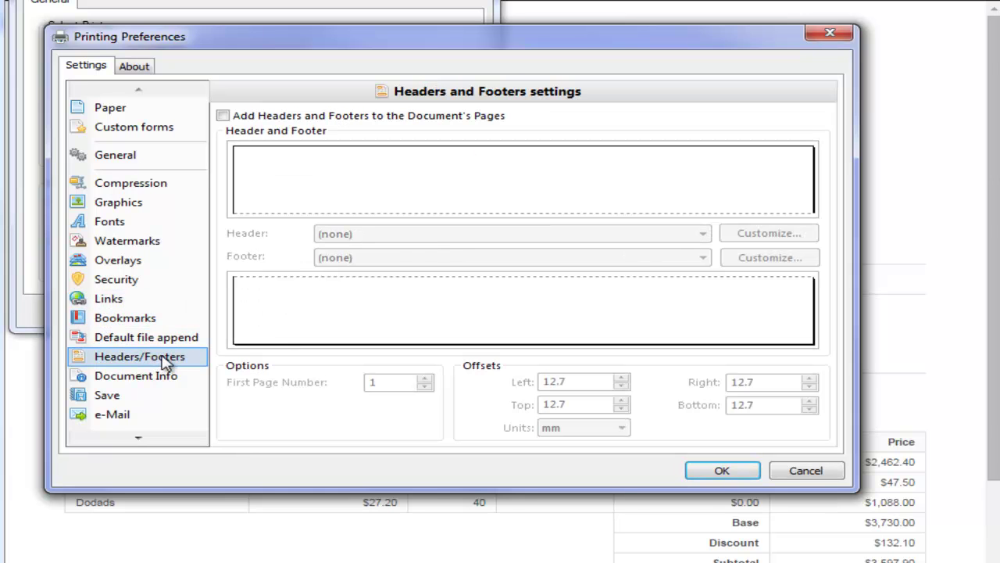
click(172, 378)
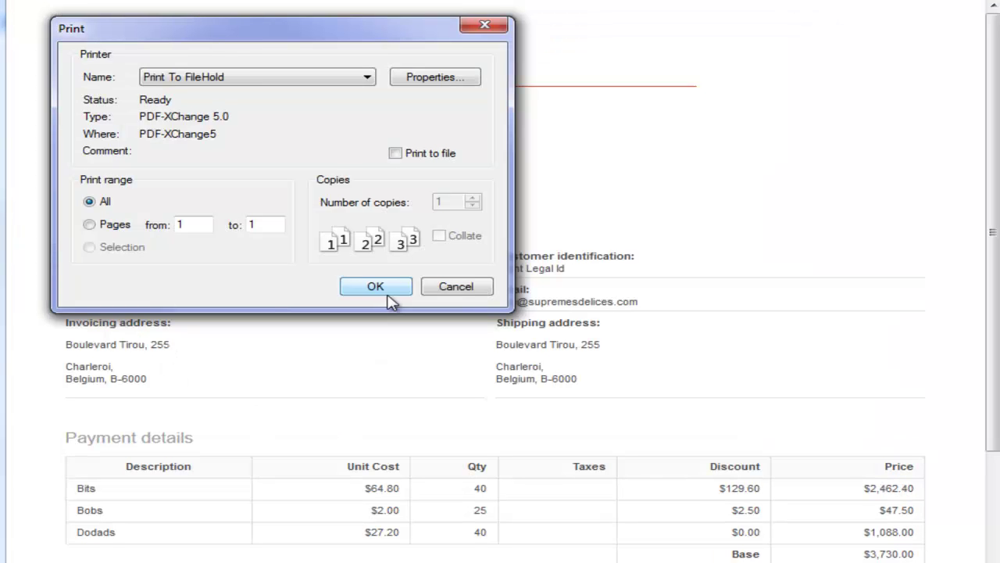
Print the invoice to FileHold and assign the Invoices (dblookup) document schema to the new document.
click(389, 289)
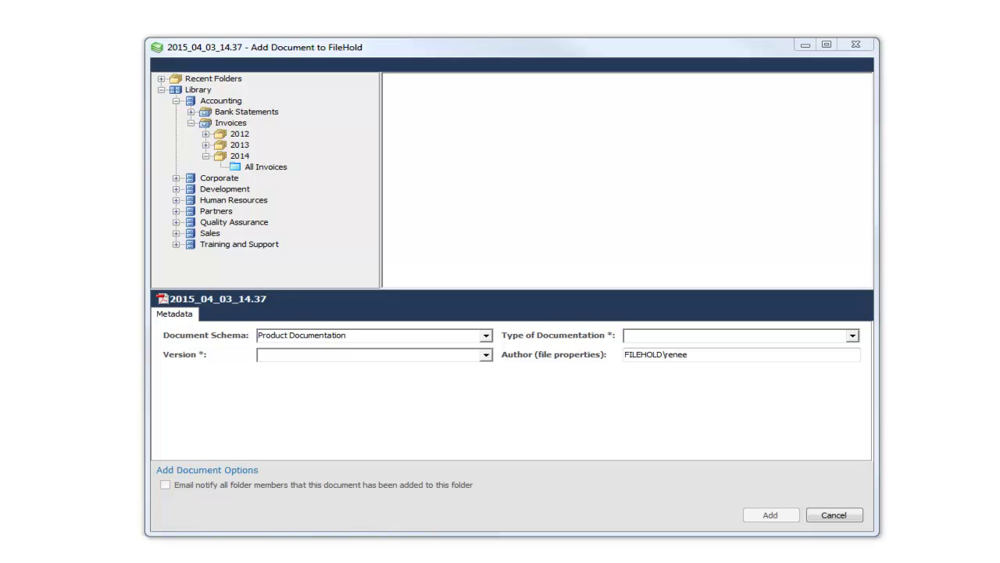
click(486, 339)
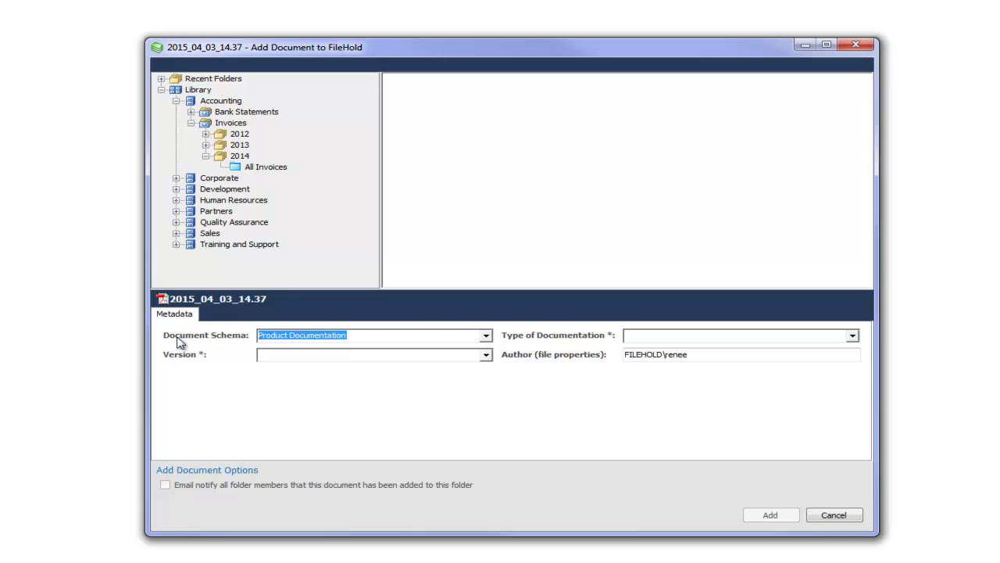
text(Invoices)
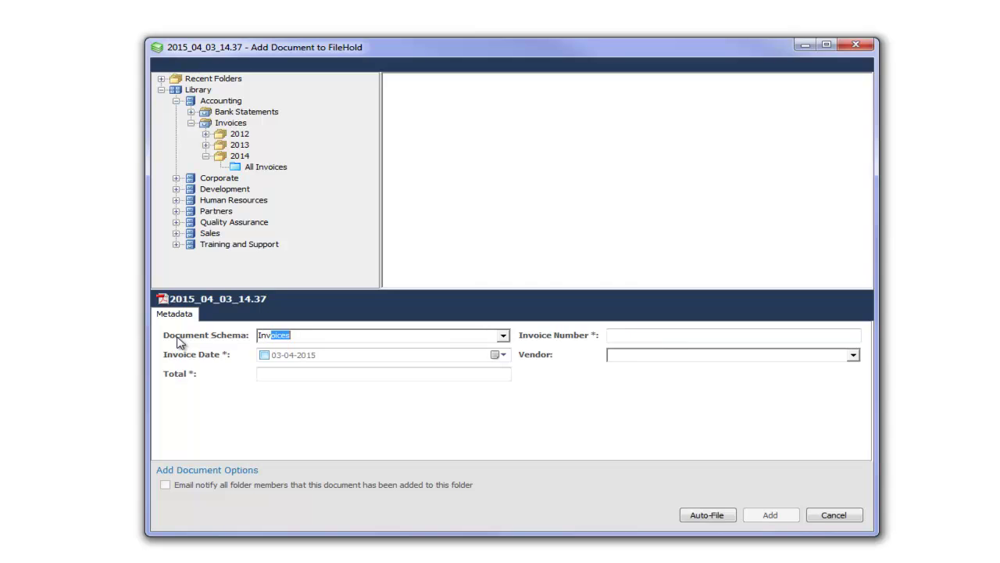
key(Down)
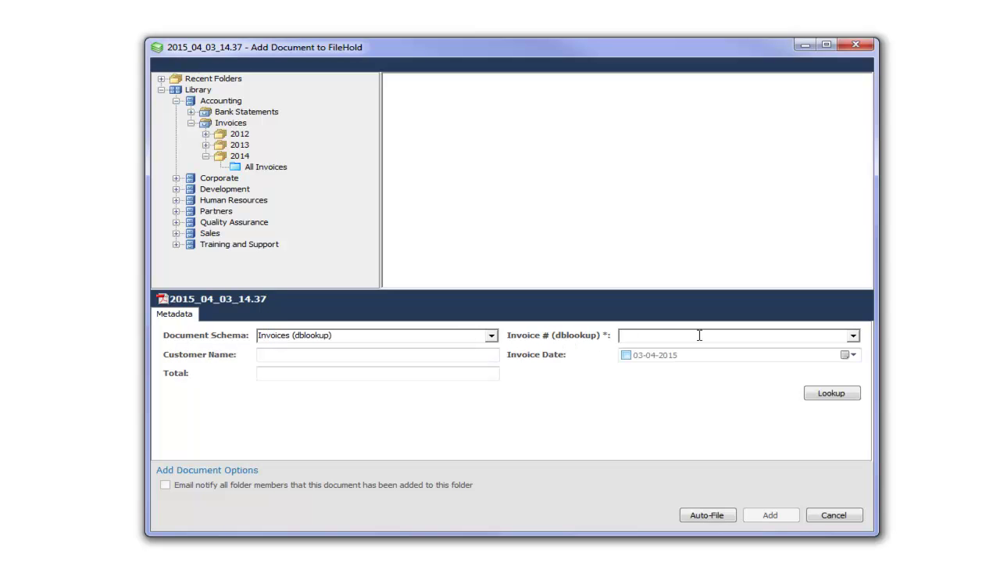
Select invoice number 10252 and fill in the remaining metadata with a database lookup.
click(853, 336)
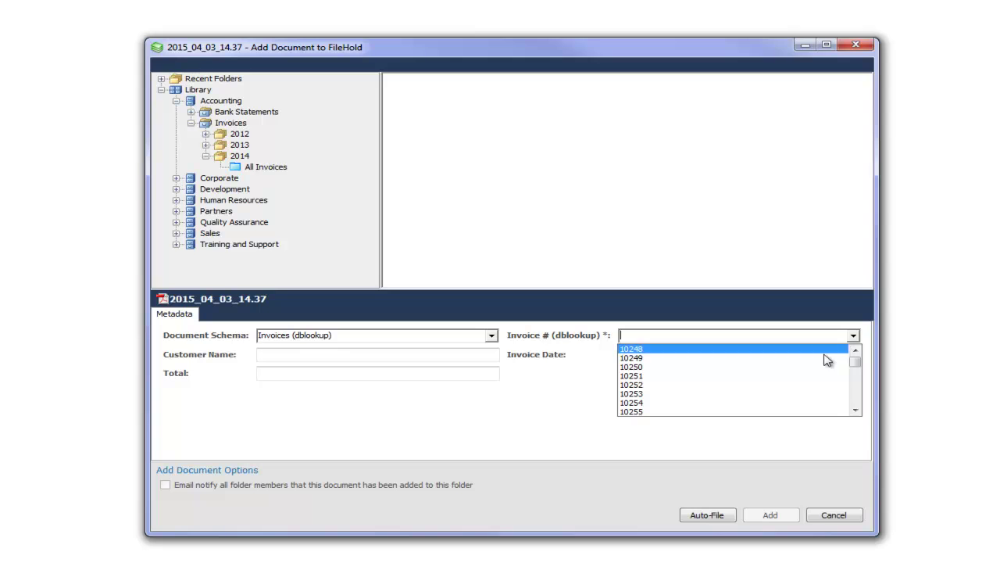
click(794, 388)
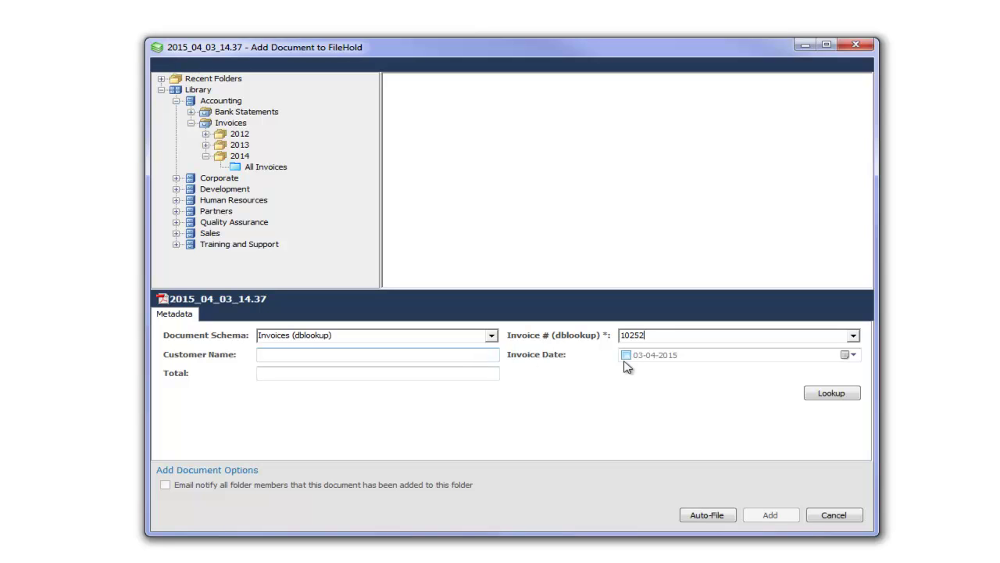
click(835, 395)
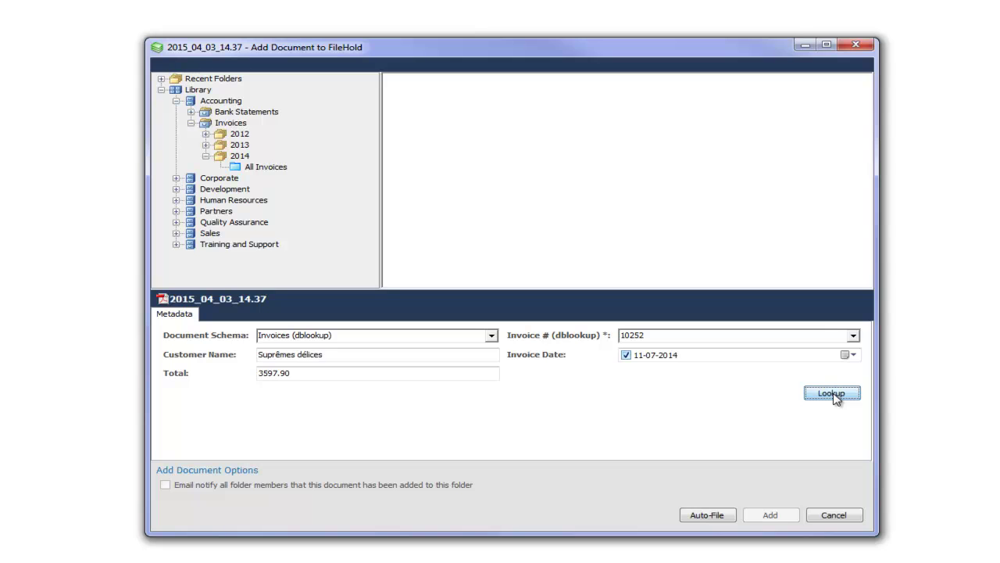
Auto-file the document and add it to the library under the name "Invoice 10252".
click(702, 515)
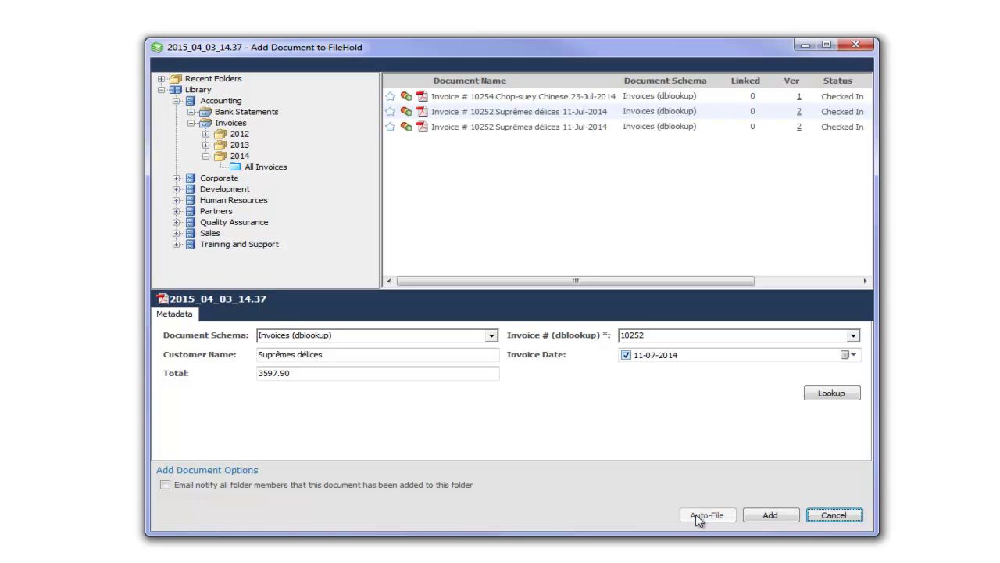
drag(282, 298, 168, 295)
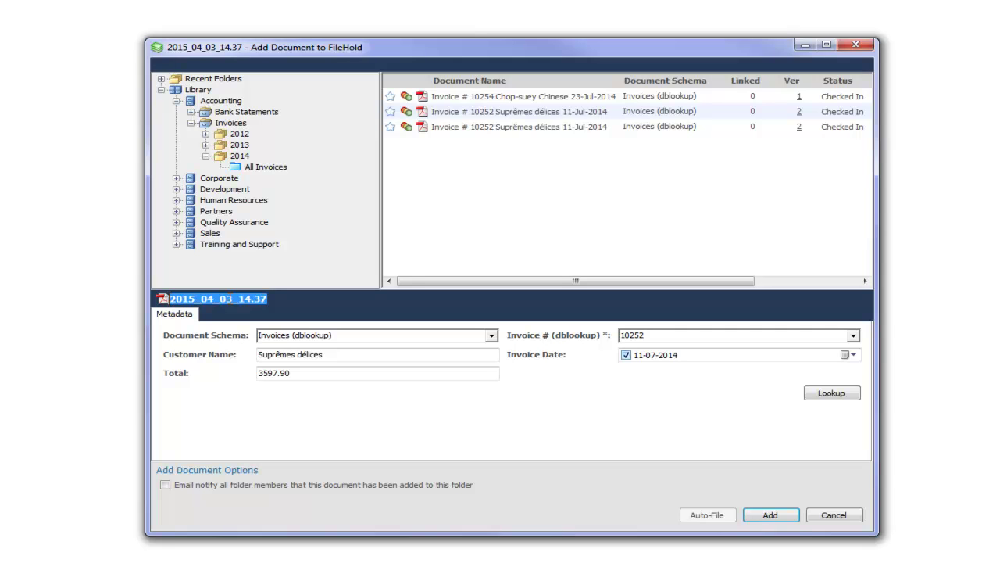
key(BackSpace)
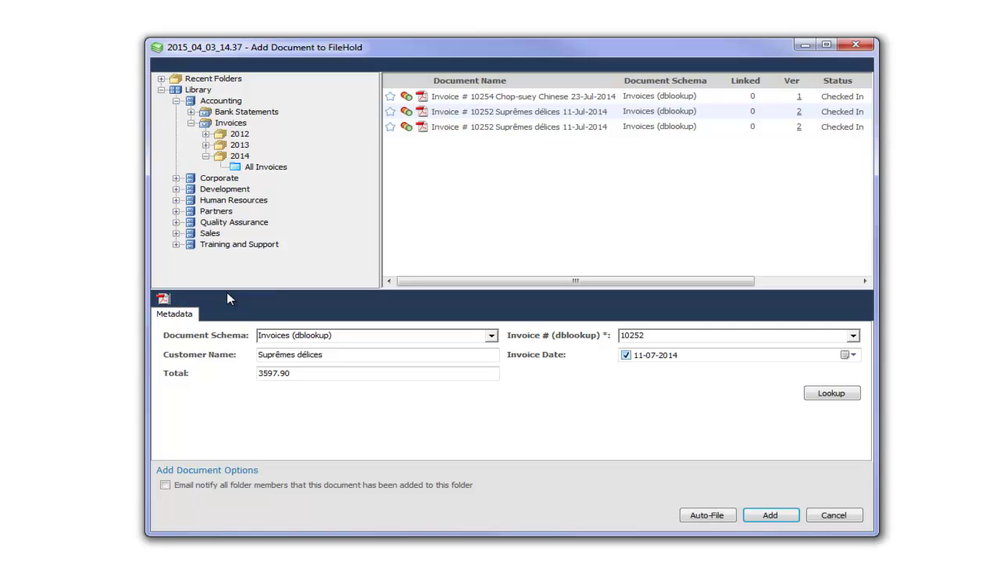
text(Invoice 10252)
click(768, 514)
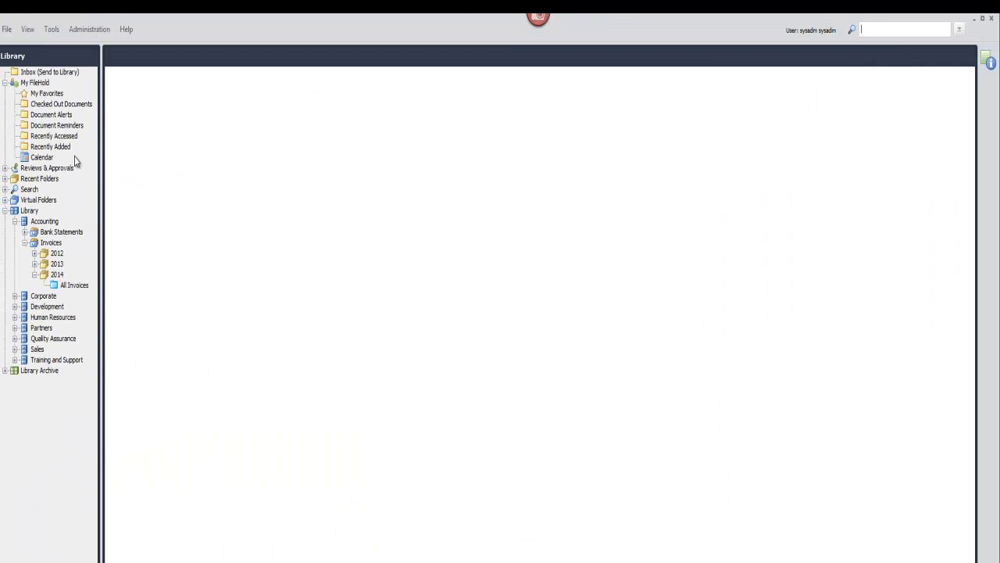
Open the newest invoice from the recently added documents and examine its printed contents.
click(50, 147)
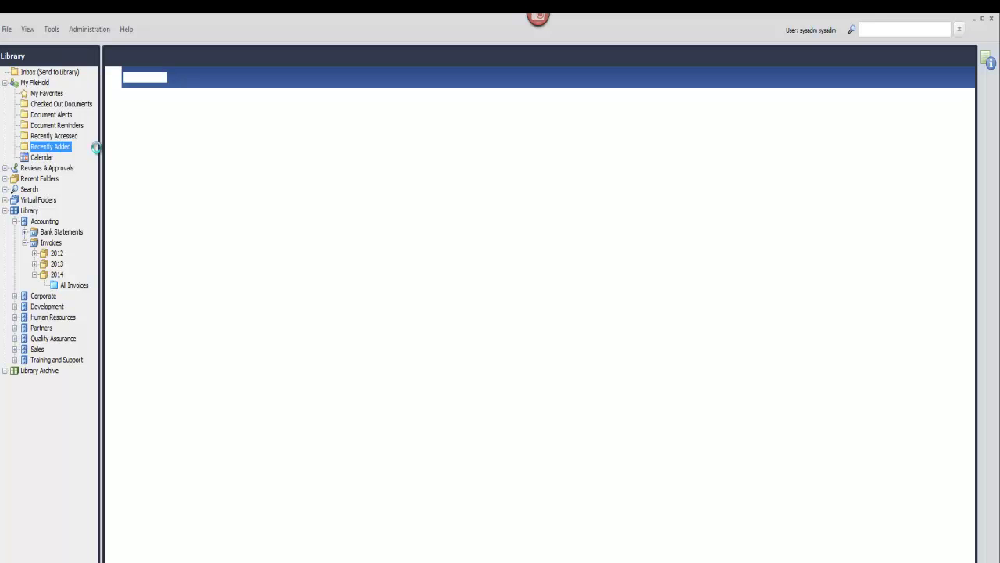
click(178, 131)
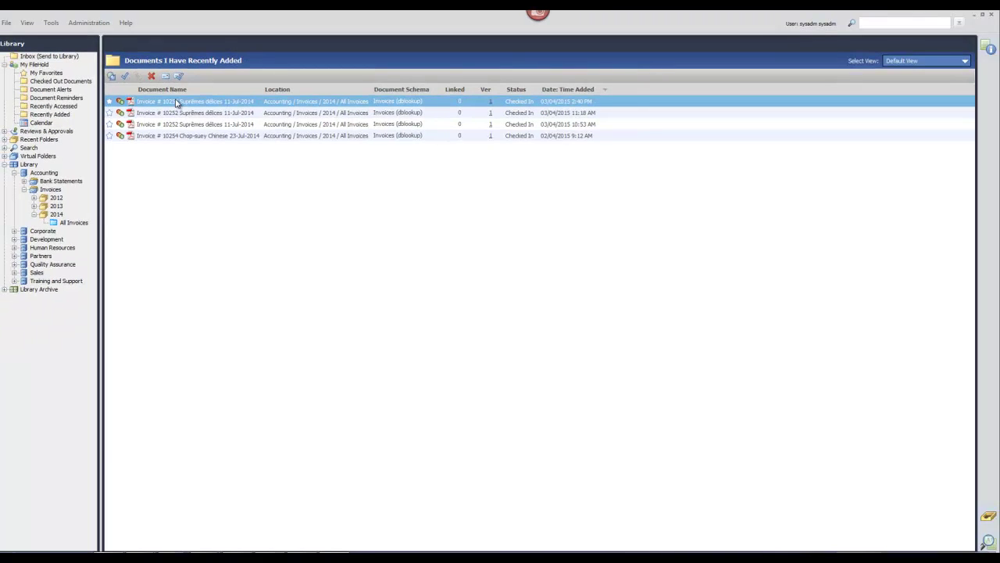
double_click(177, 104)
click(545, 339)
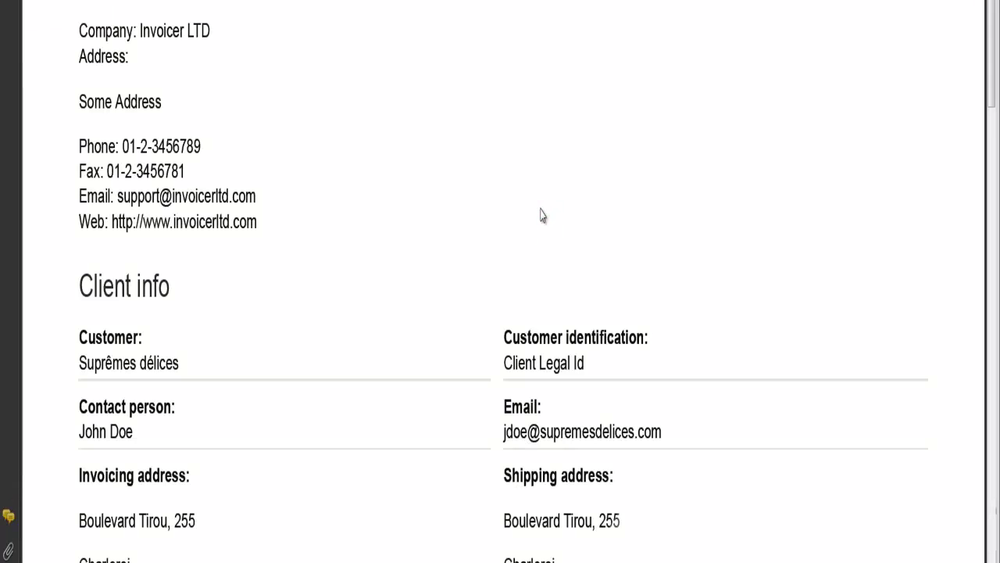
scroll(539, 211, down, 5)
scroll(540, 208, down, 4)
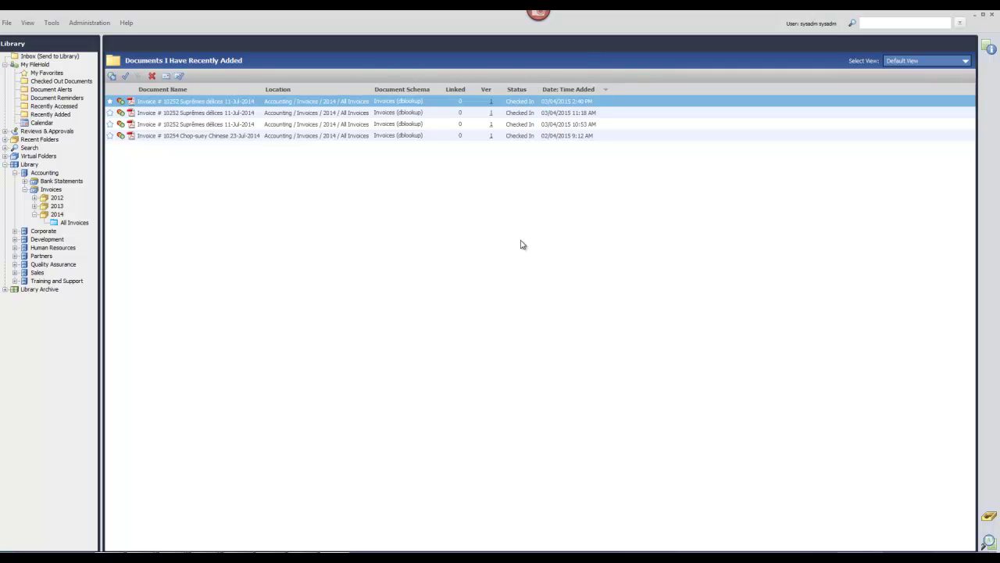
Switch to the Outlook message that has 2015_04_03_14.37.pdf attached.
mouse_move(196, 550)
click(217, 525)
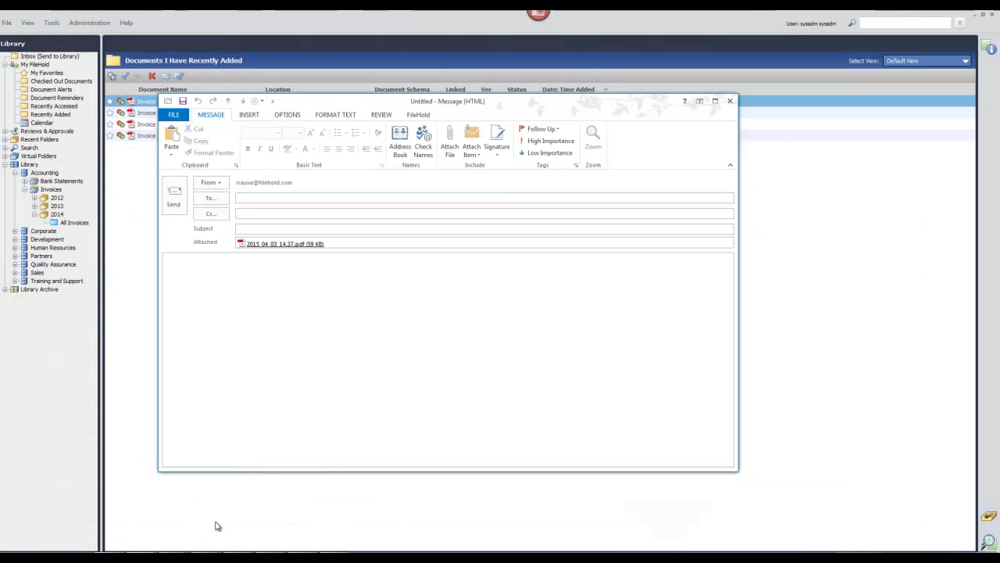